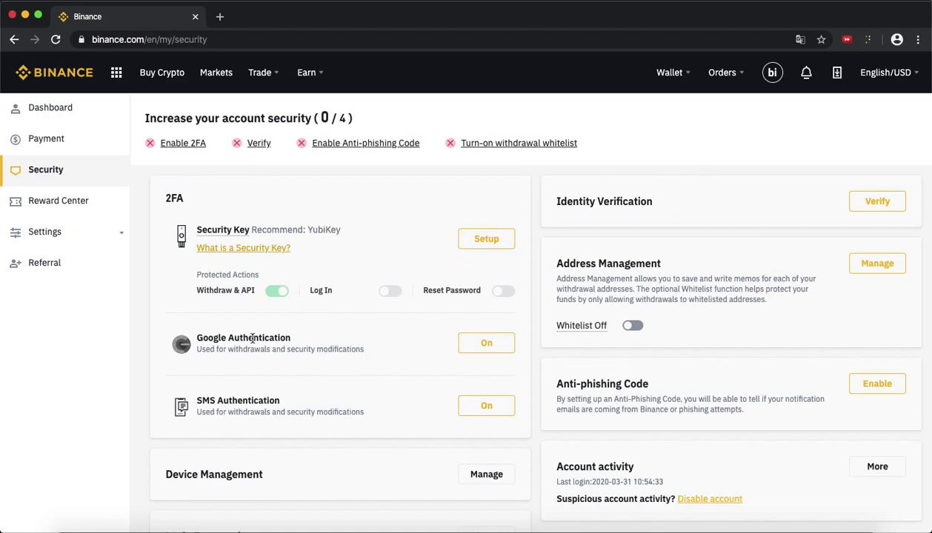
- Highlight and deselect the Google Authentication and SMS Authentication labels on the Security page
drag(300, 337, 196, 338)
click(209, 381)
drag(282, 400, 261, 399)
drag(294, 337, 269, 337)
click(318, 337)
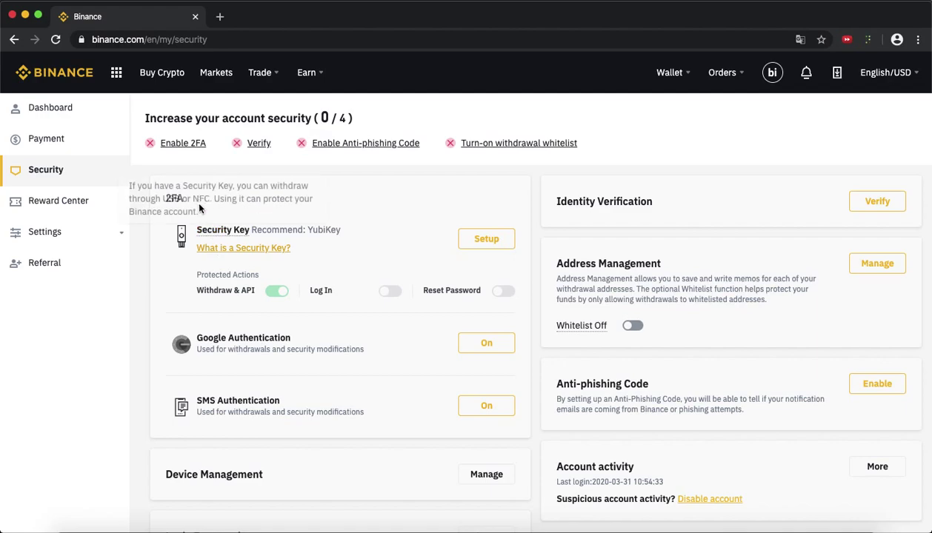
- Start Google Authenticator setup and advance past Download App to the QR code step
click(473, 345)
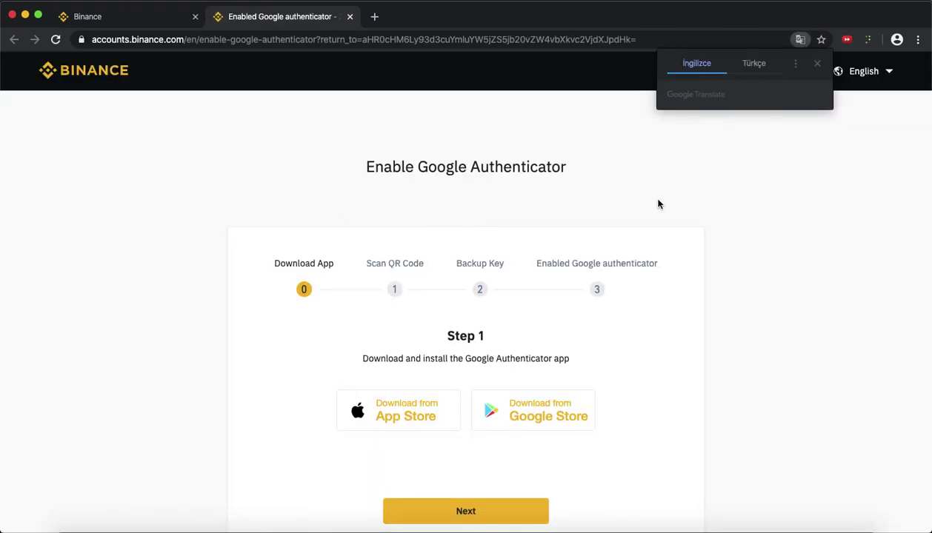
scroll(657, 202, down, 2)
drag(337, 209, 276, 201)
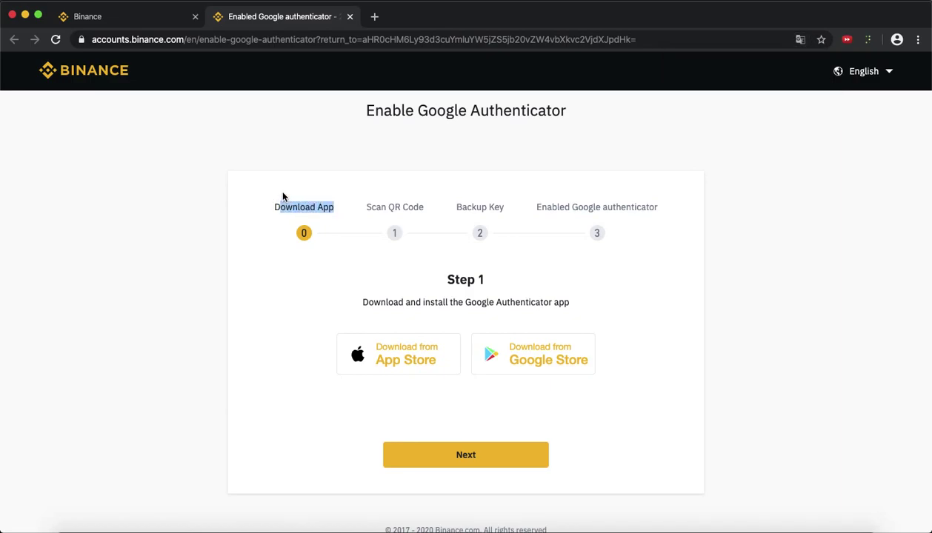
click(279, 195)
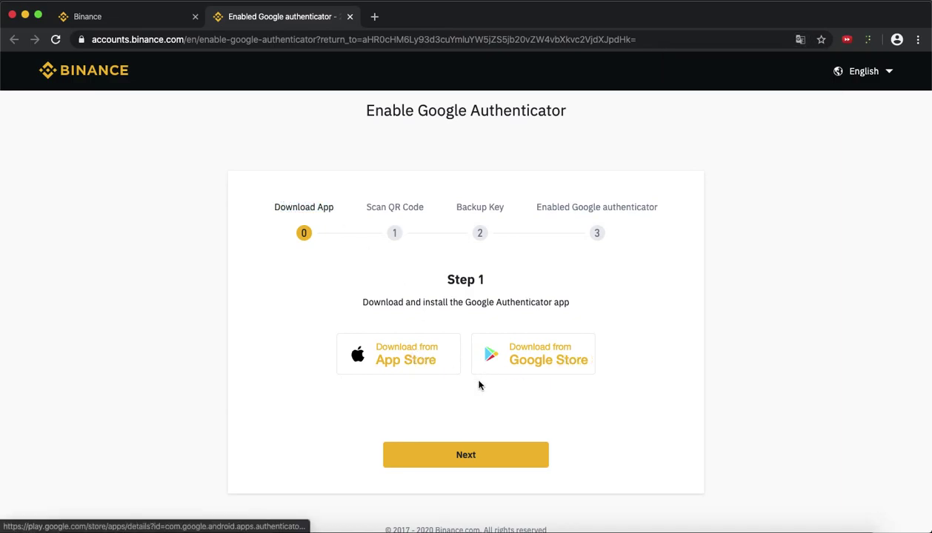
click(467, 457)
scroll(469, 458, down, 1)
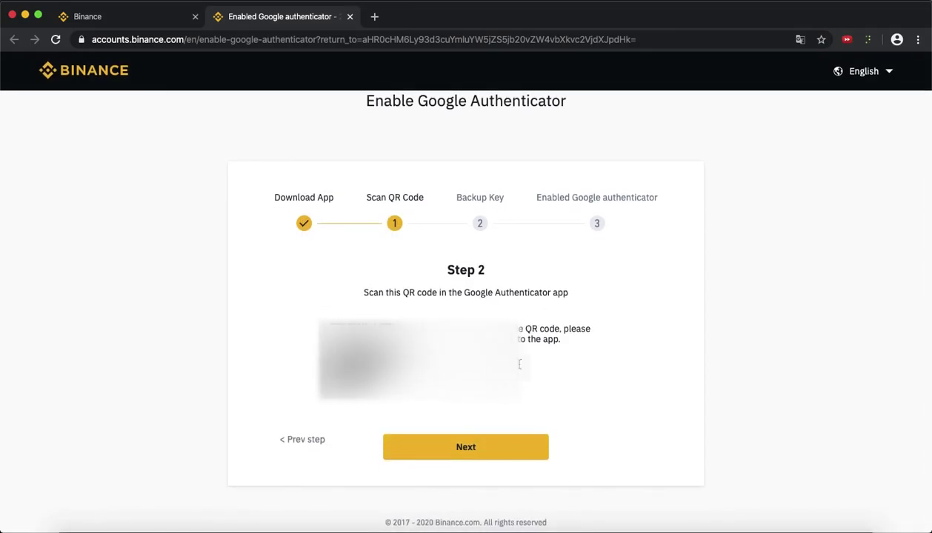
- Advance the setup to Step 3, Backup Key, and bring up the R10.net forum thread in Safari
drag(522, 369, 461, 304)
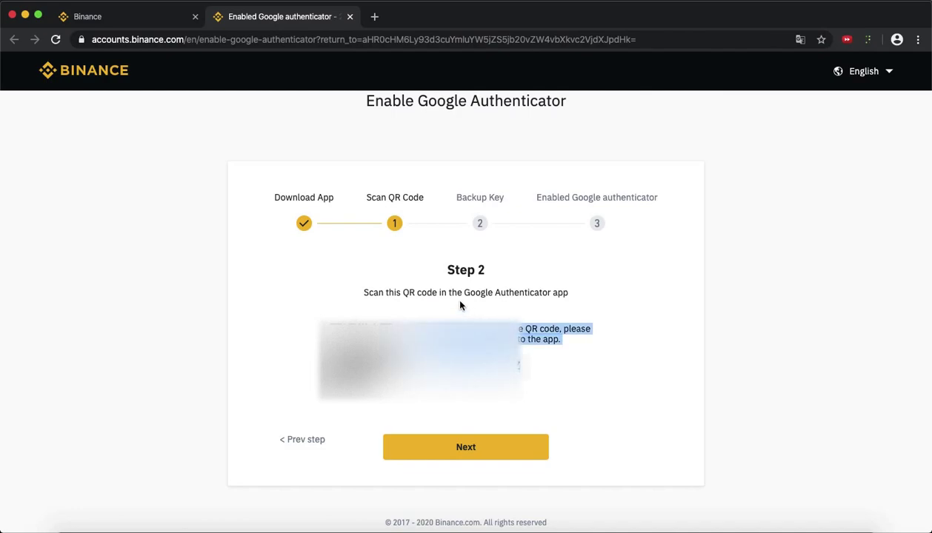
click(656, 256)
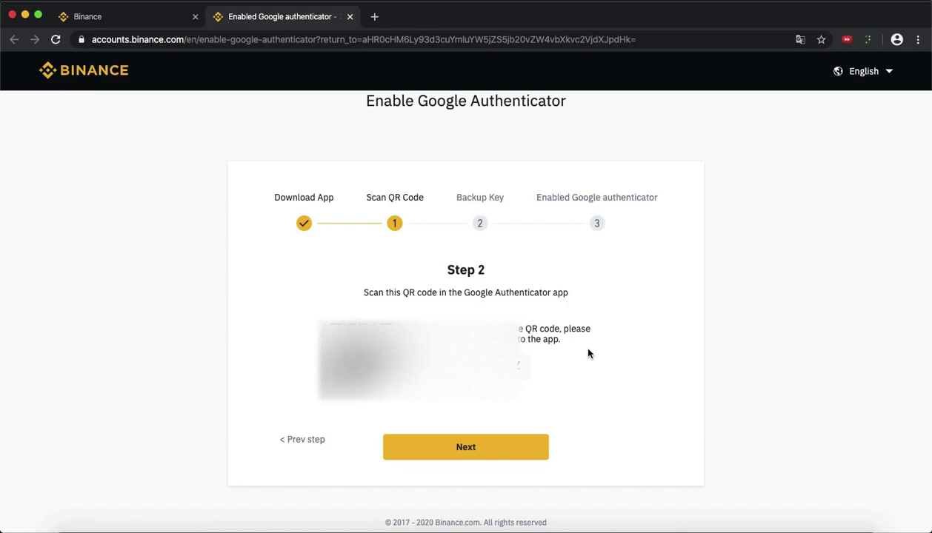
click(488, 451)
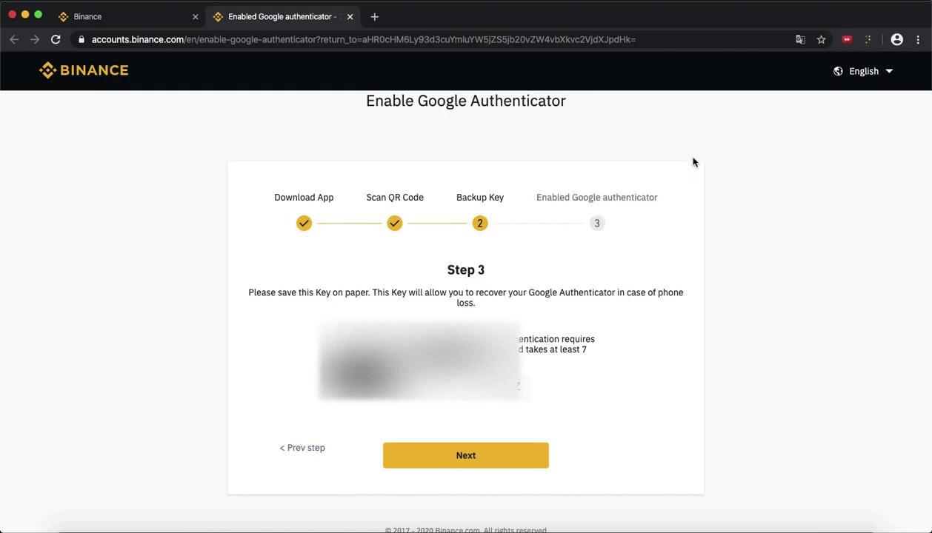
click(625, 524)
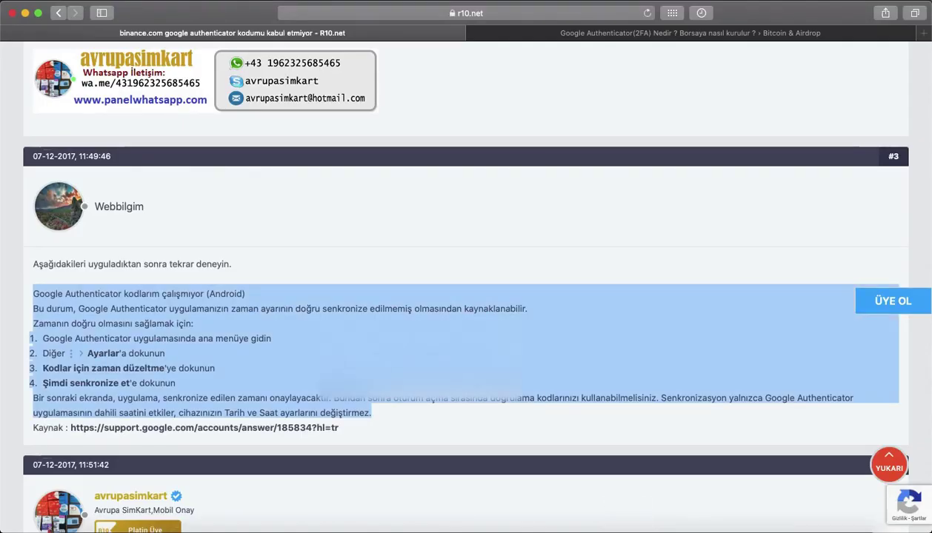
- Clear the forum post highlight and return to the Binance setup in Chrome
click(308, 345)
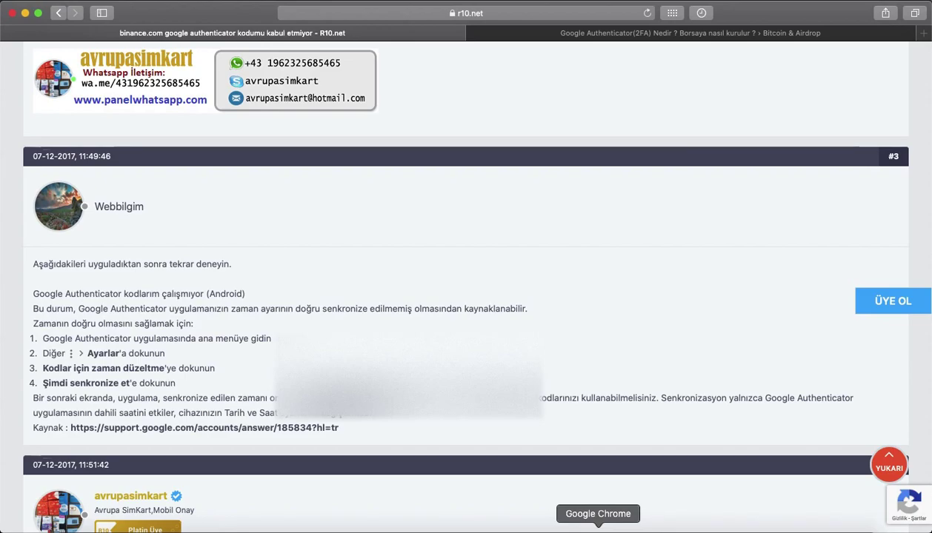
click(598, 528)
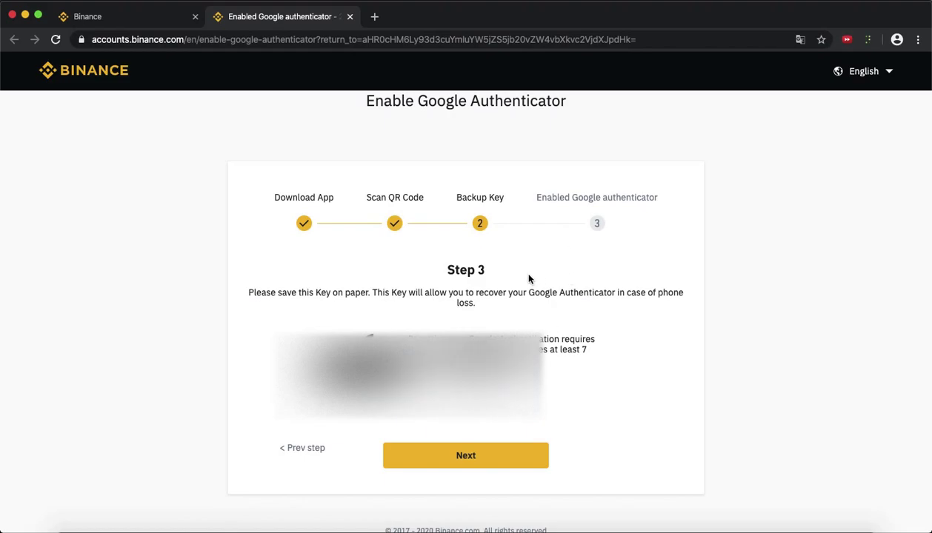
click(459, 452)
- Highlight and deselect the text beside the backup key on Step 3
drag(418, 334, 587, 350)
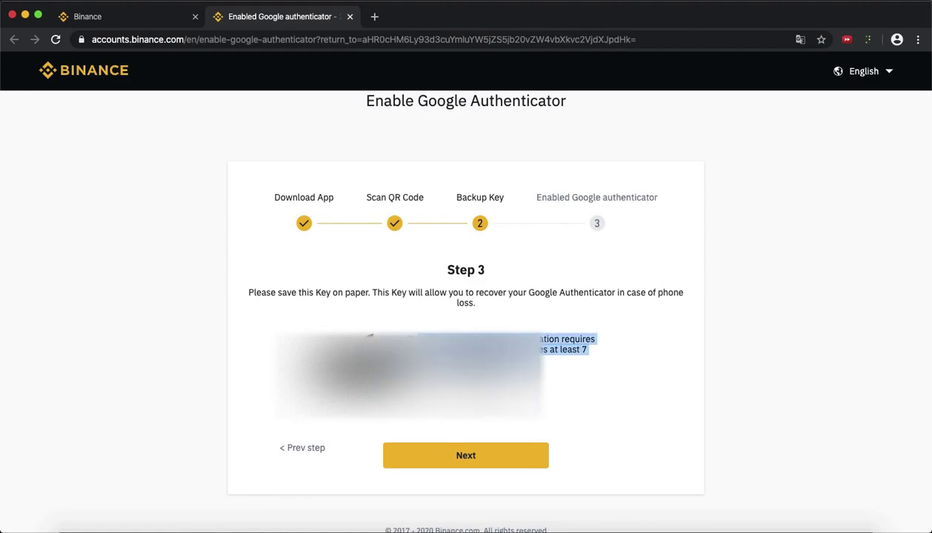
click(587, 350)
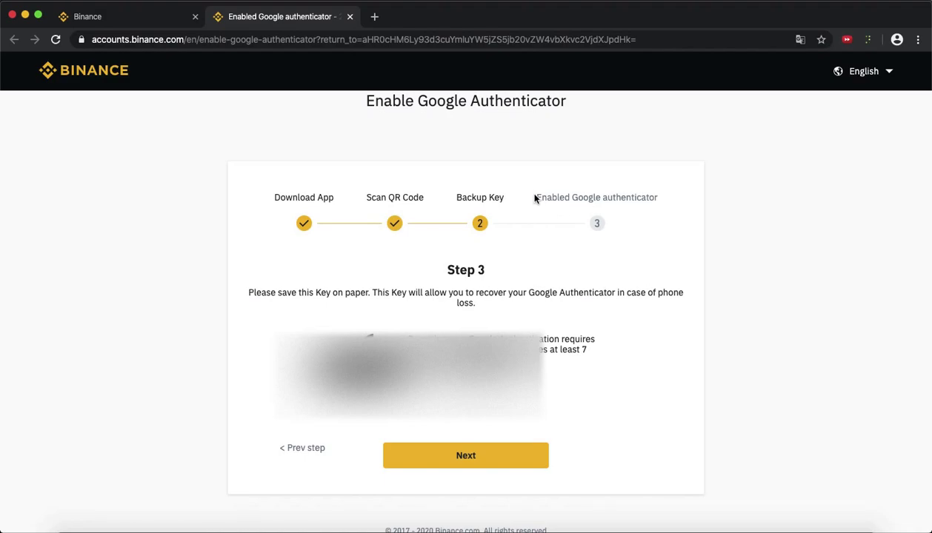
- Continue to Step 4 and autofill the saved account password
click(460, 456)
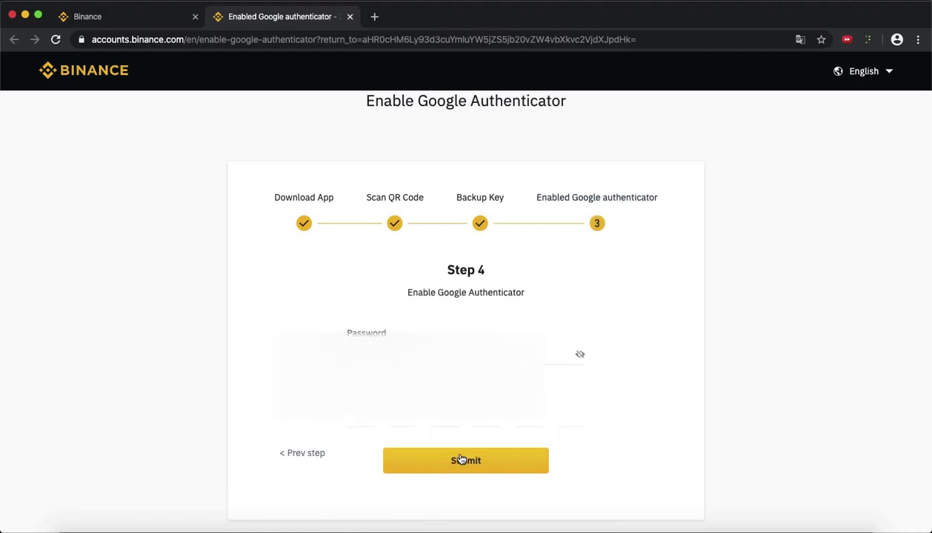
click(436, 356)
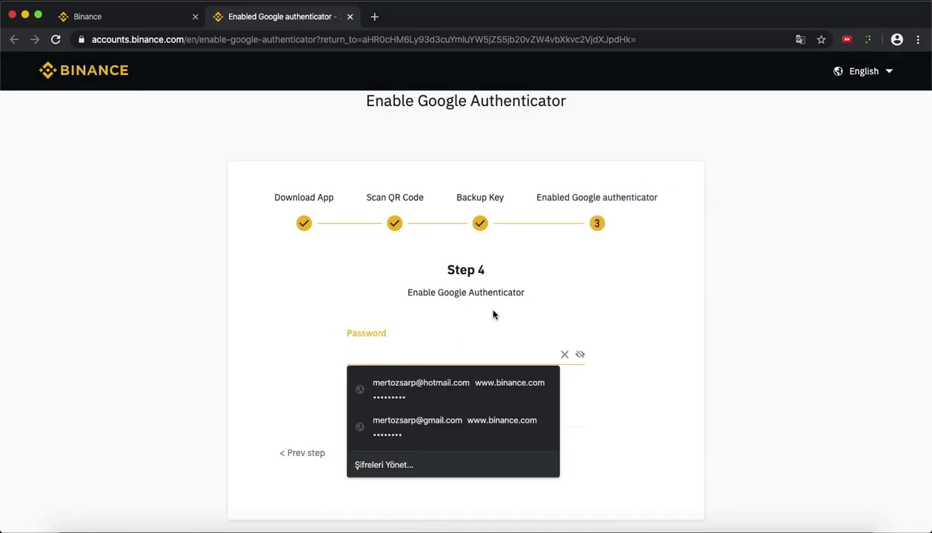
click(478, 323)
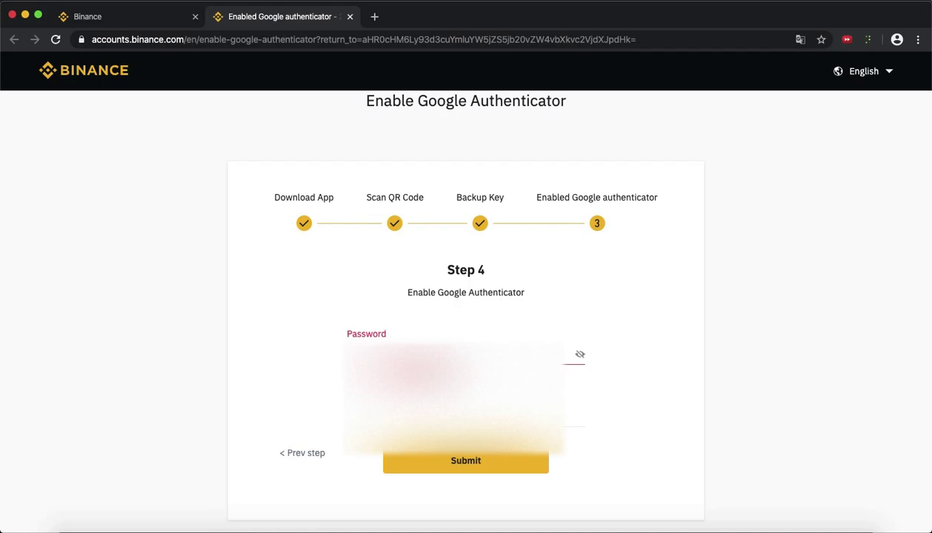
click(435, 355)
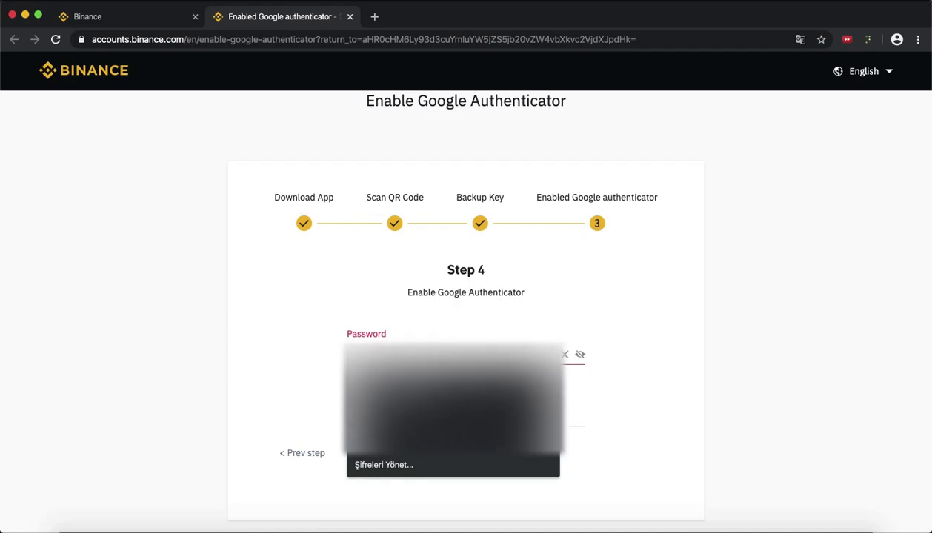
key(Down)
key(Return)
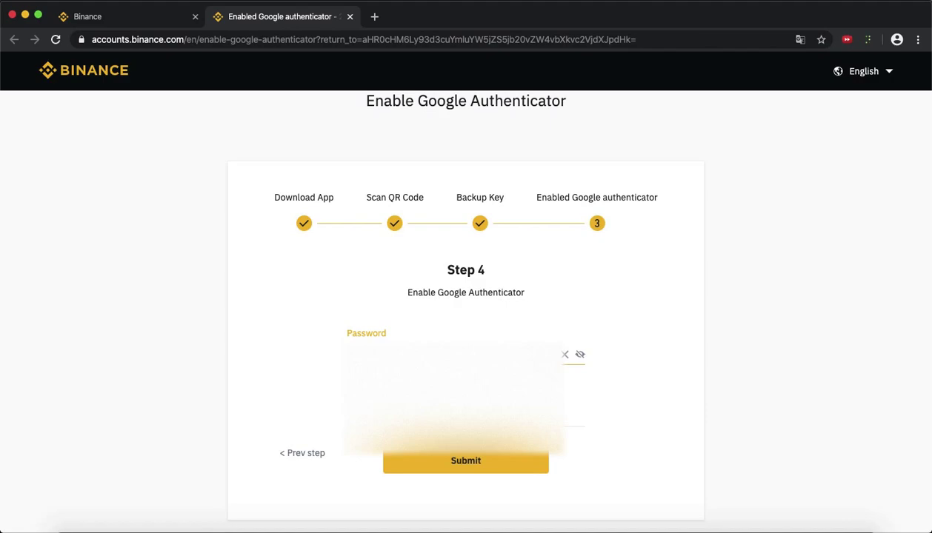
- Refill the saved password, enter the 6-digit authenticator code, and submit to enable it
key(BackSpace)
key(Down)
key(Return)
key(Tab)
text(6)
click(466, 463)
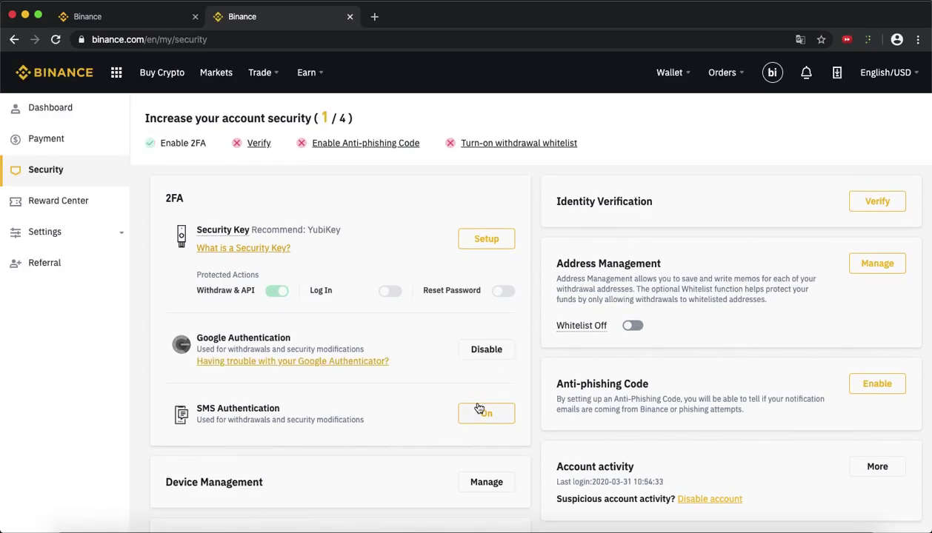
- Disable Google Authentication by submitting the saved password and the authenticator code
click(487, 349)
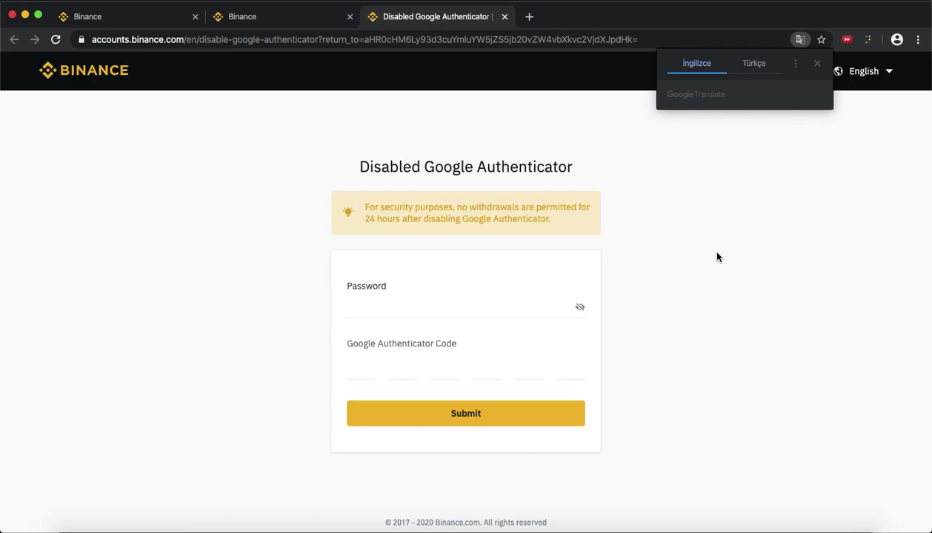
click(444, 307)
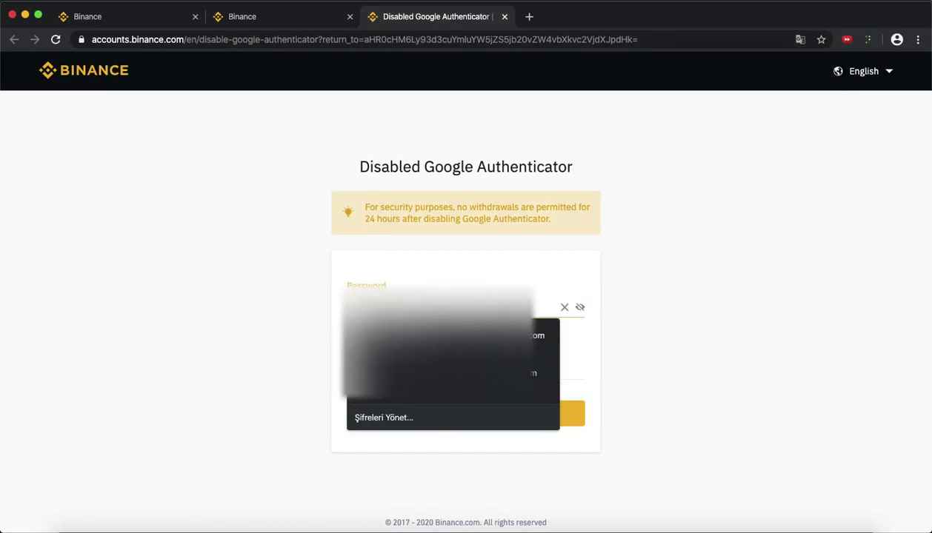
key(Down)
key(Return)
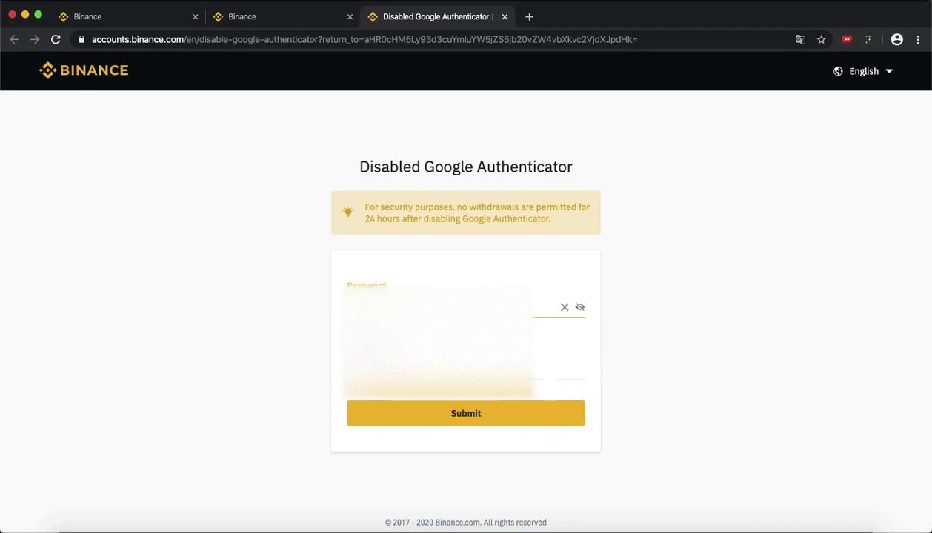
key(Tab)
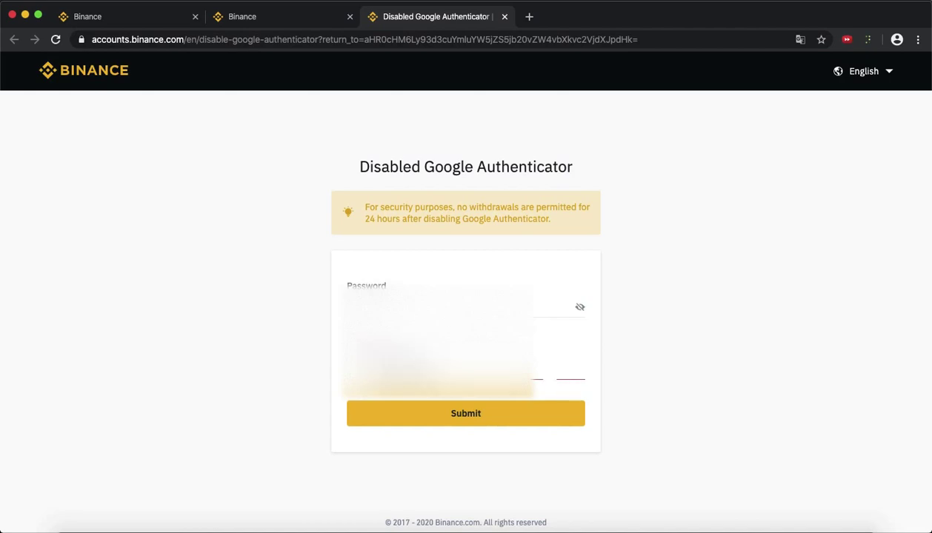
text(50)
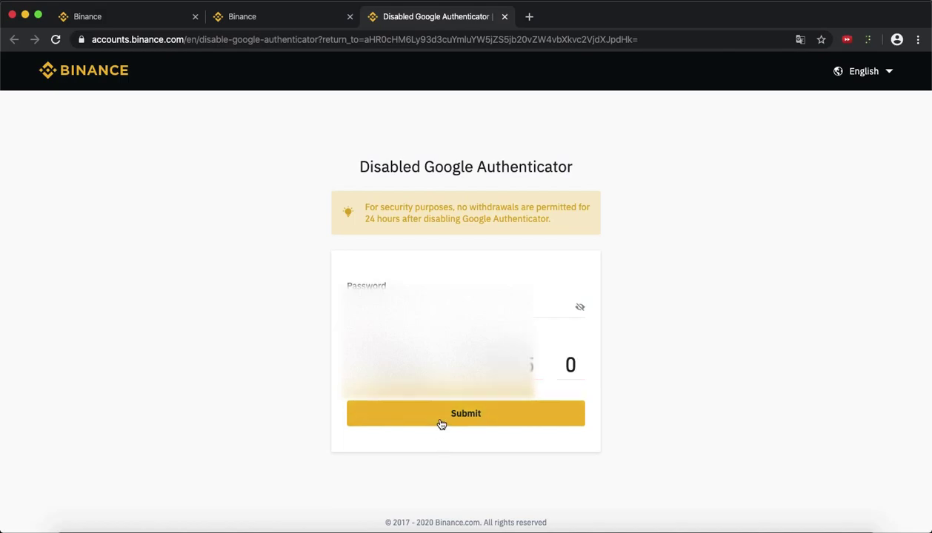
click(440, 419)
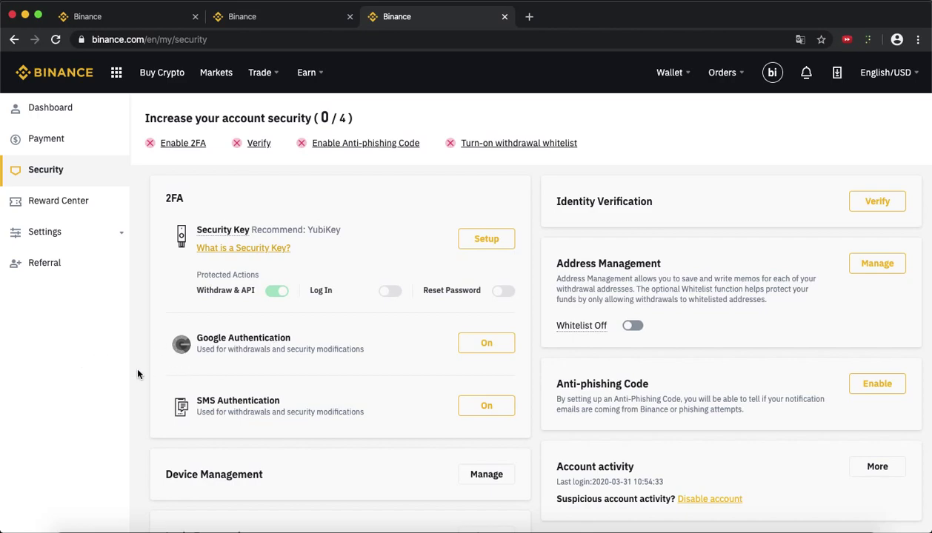
- Reopen the Enable Google Authenticator wizard from the On button beside Google Authentication
click(492, 349)
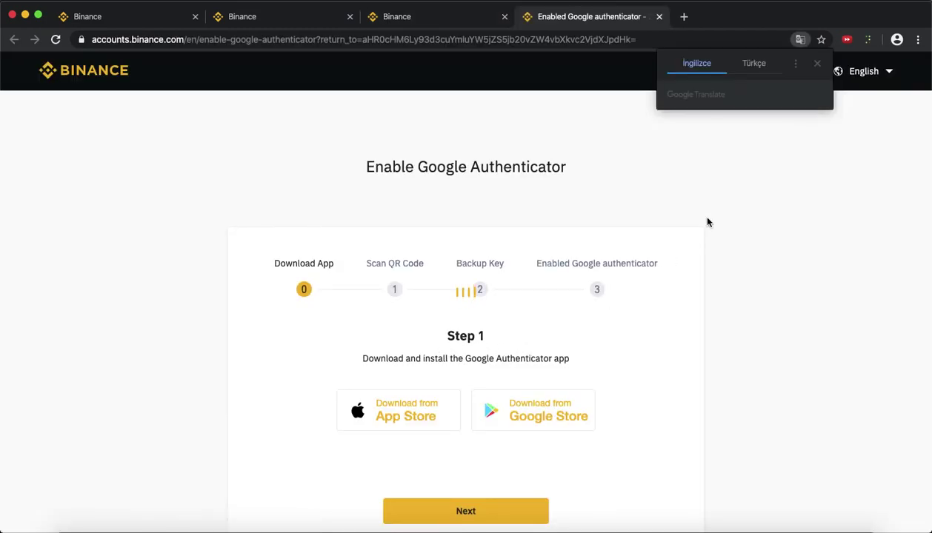
- Close the Google Translate popup, then pick an option from a Dock icon's context menu
click(816, 64)
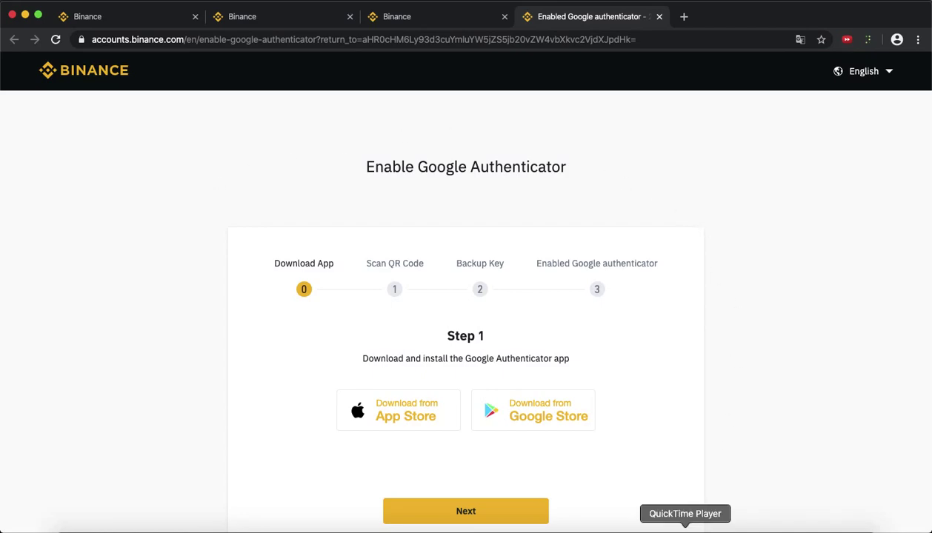
right_click(685, 530)
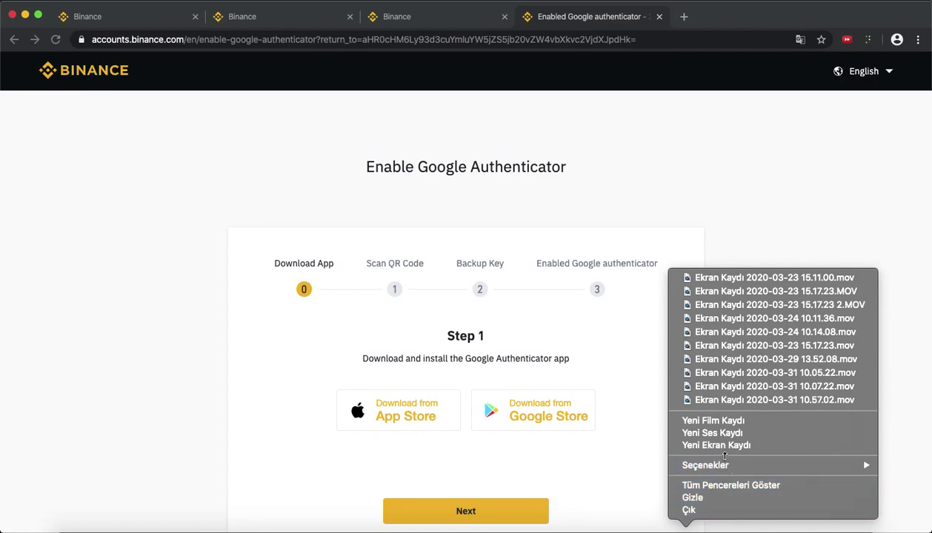
click(712, 445)
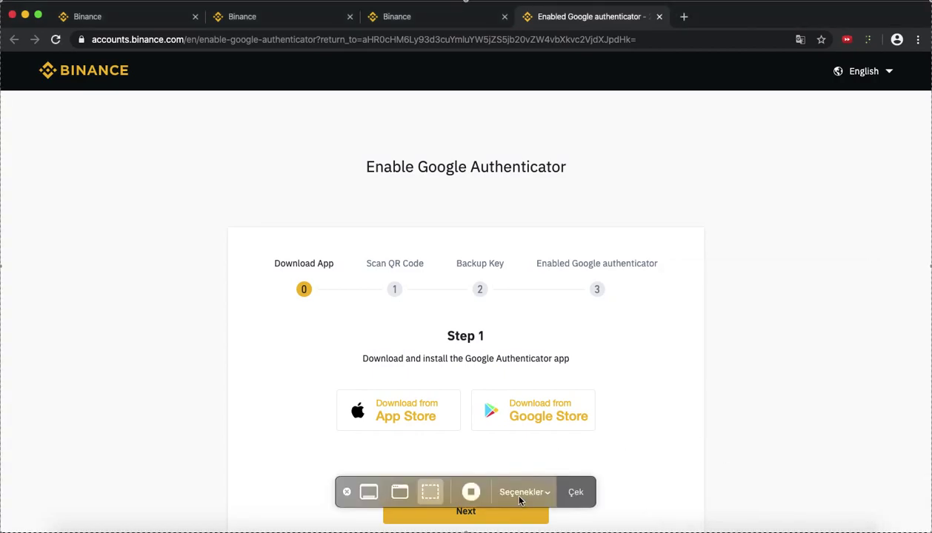